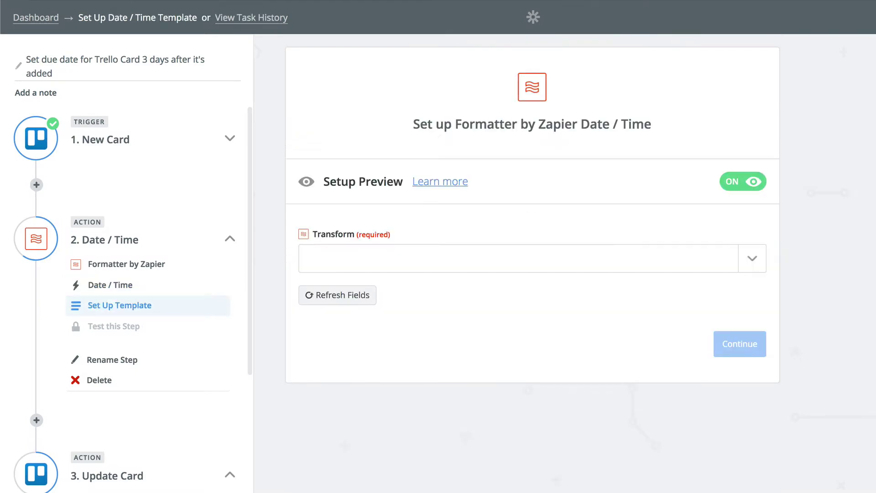
# - Show the available Transform options for the Date / Time step
pyautogui.click(754, 259)
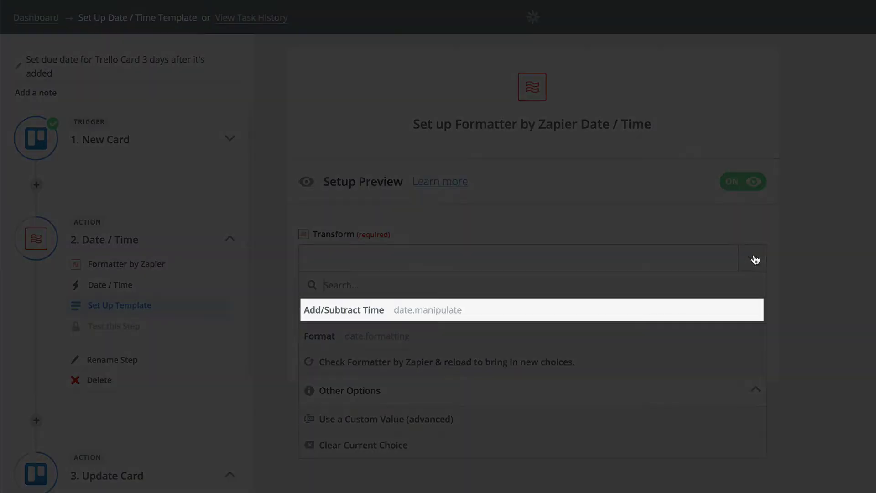
pyautogui.press('Down')
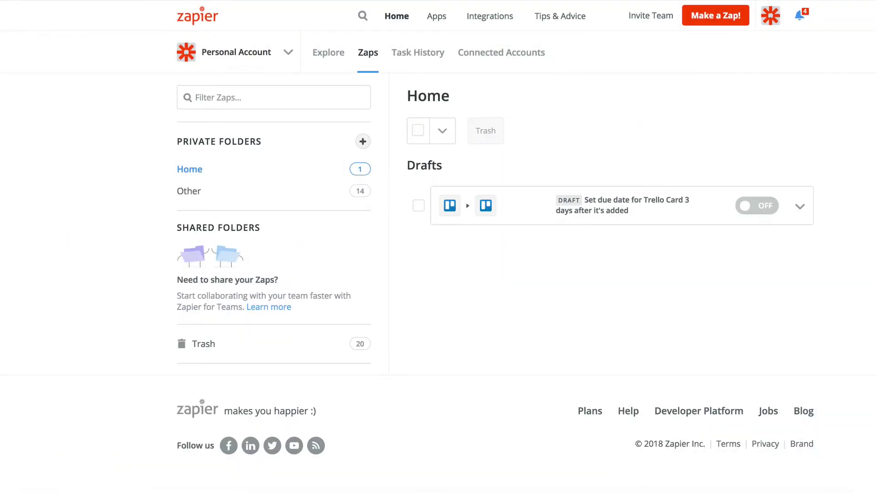
# - Open the draft Zap that sets a Trello card's due date and display the New Card trigger's options
pyautogui.click(694, 215)
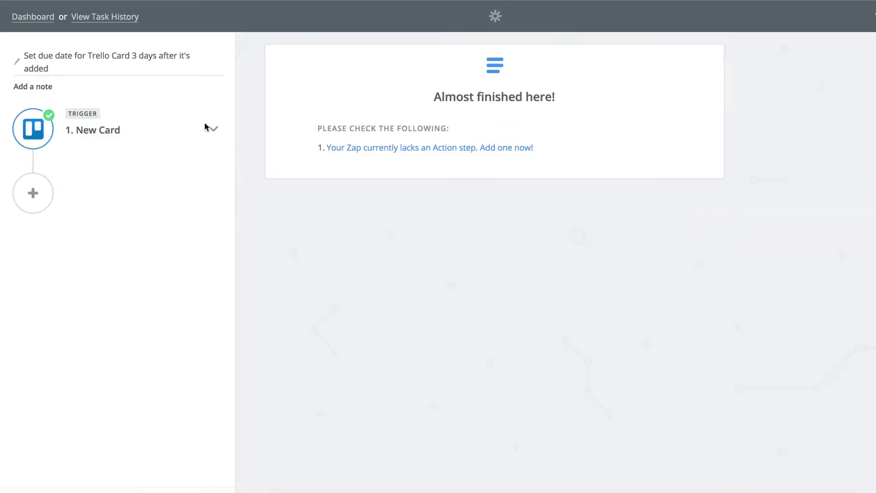
pyautogui.click(213, 129)
pyautogui.click(144, 210)
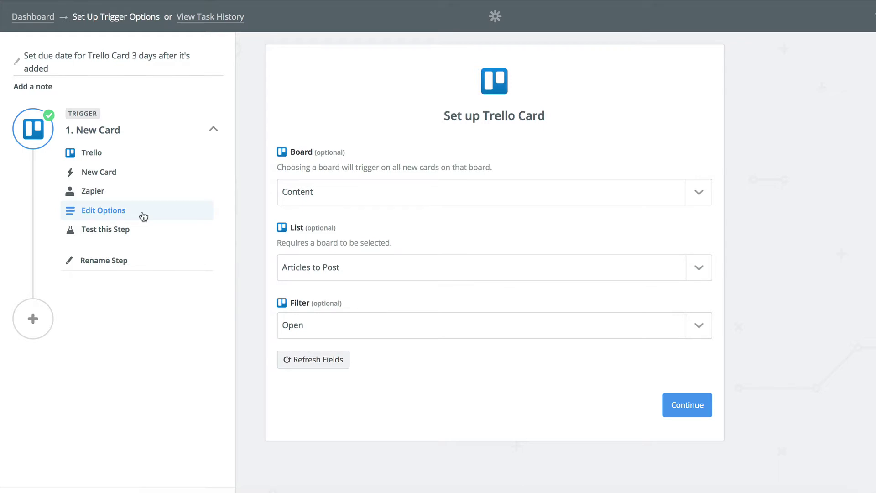
# - Add an action step to the Zap using Formatter by Zapier with the Date / Time action
pyautogui.click(33, 318)
pyautogui.write('Forma')
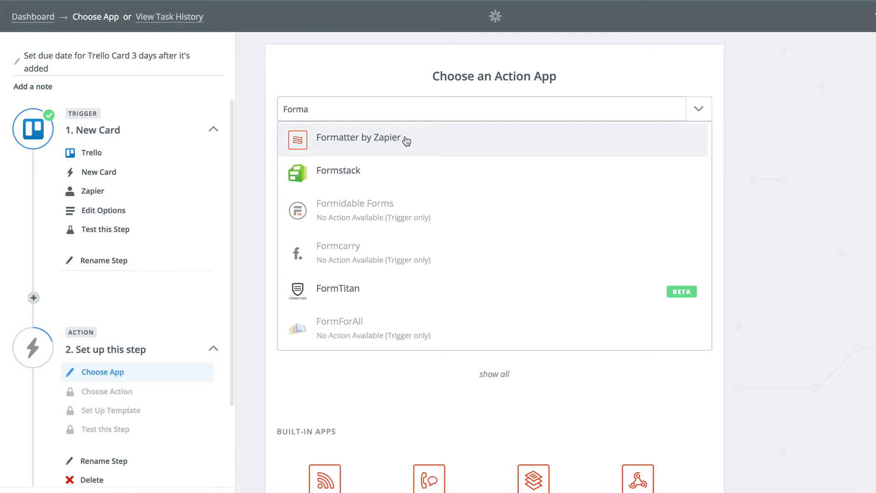
pyautogui.click(406, 140)
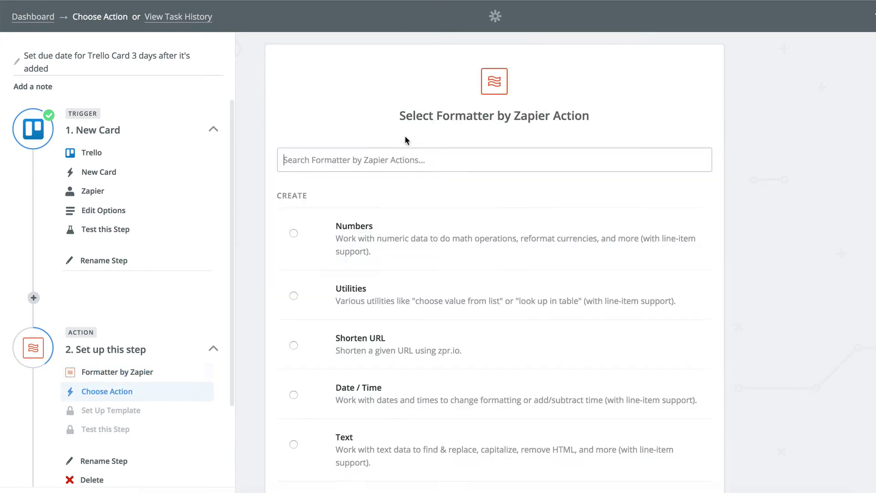
pyautogui.click(433, 384)
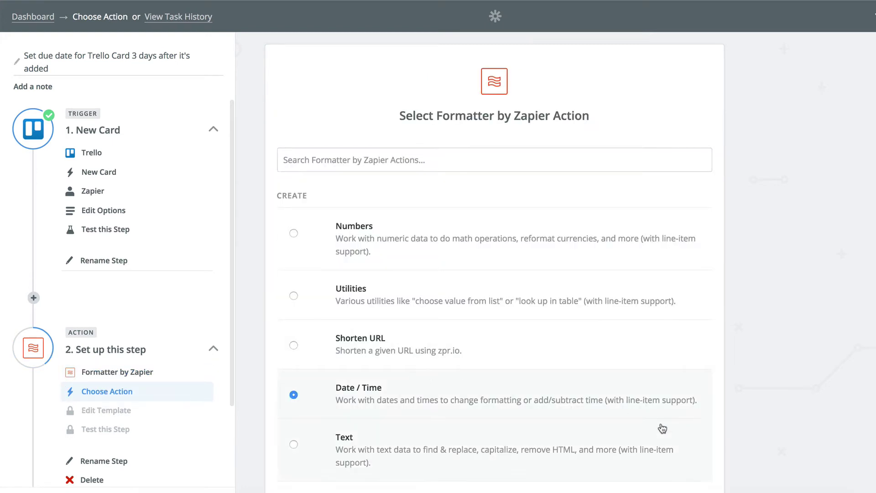
pyautogui.scroll(-3, 661, 426)
pyautogui.click(687, 444)
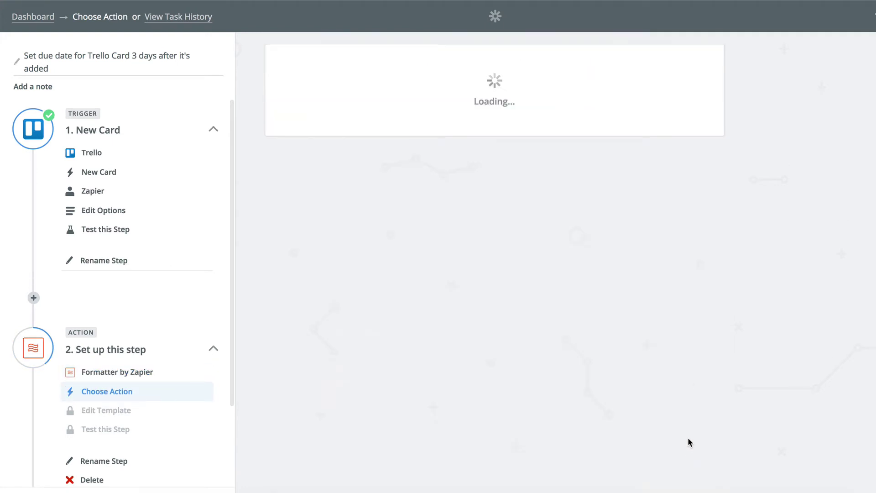
# - Set the Date / Time transform to Add/Subtract Time and enter {{zap_meta_human_now}} as its input value
pyautogui.click(709, 244)
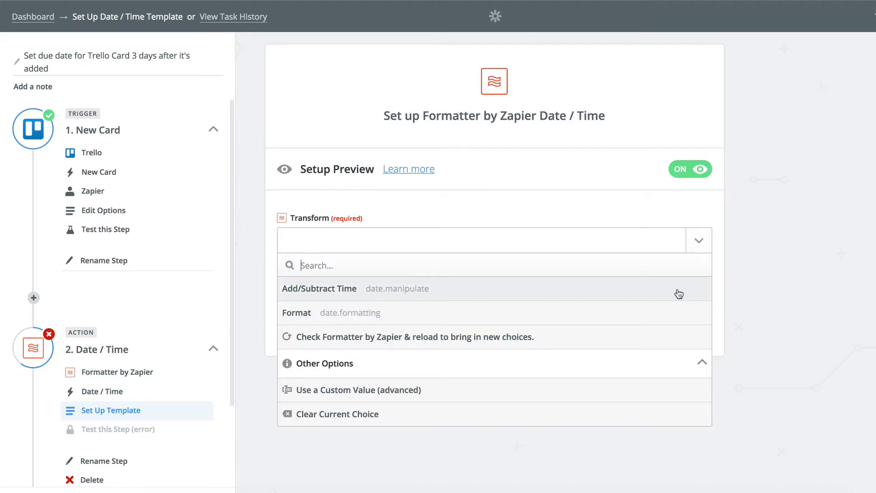
pyautogui.click(678, 289)
pyautogui.scroll(-3, 685, 360)
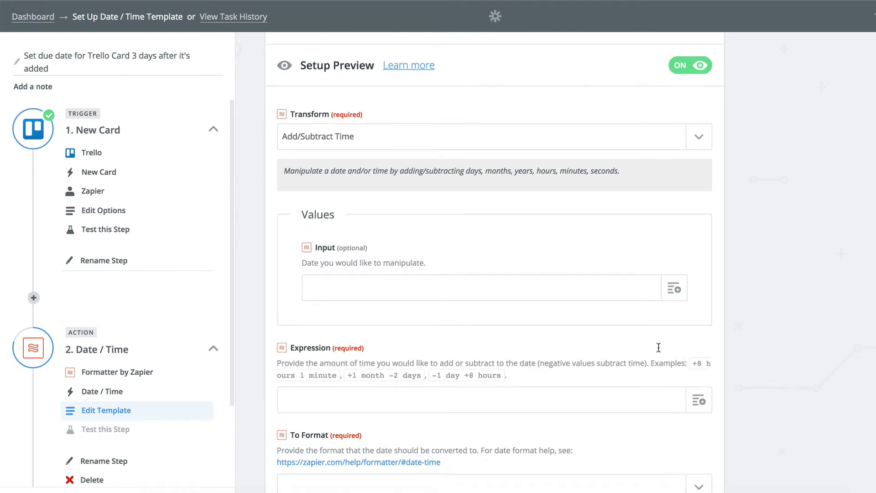
pyautogui.click(611, 292)
pyautogui.write('{{zap_meta_human_n')
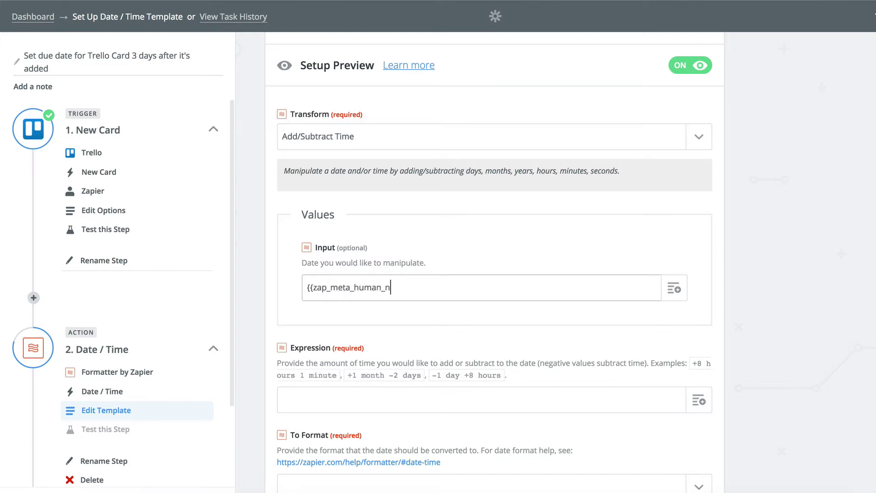
pyautogui.write('ow}}')
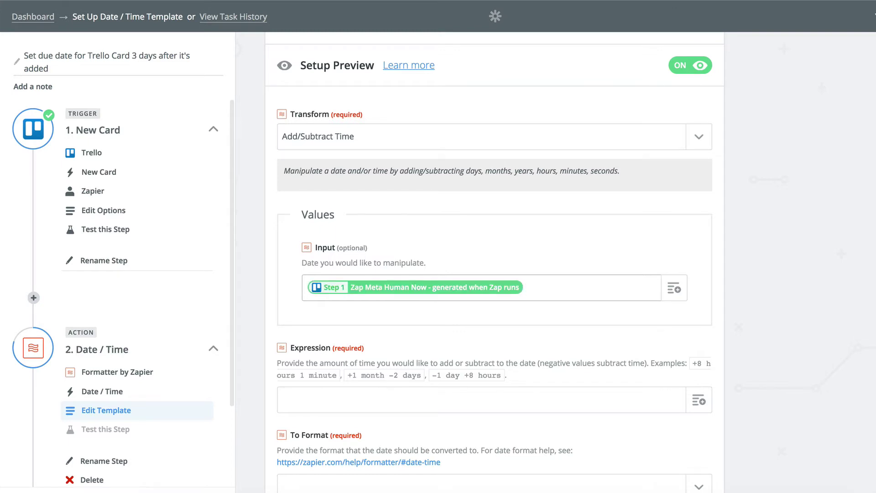
pyautogui.click(766, 334)
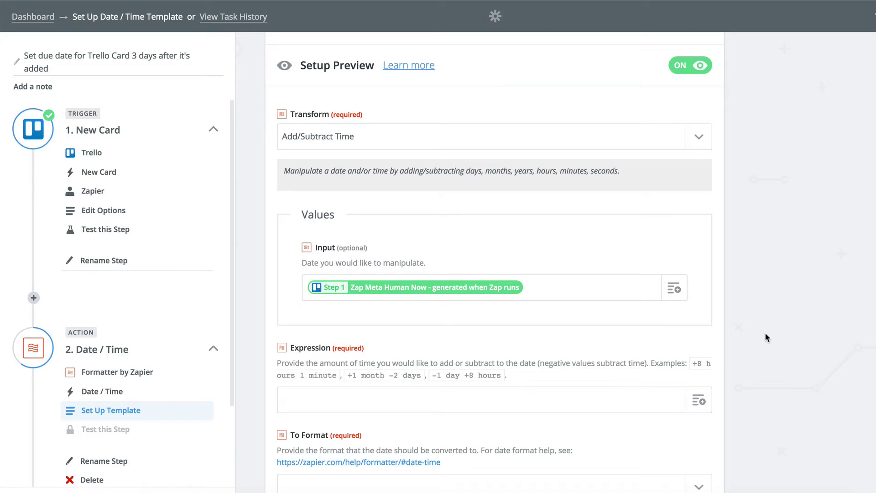
# - Set the Date / Time expression to "+3 days"
pyautogui.scroll(-3, 766, 334)
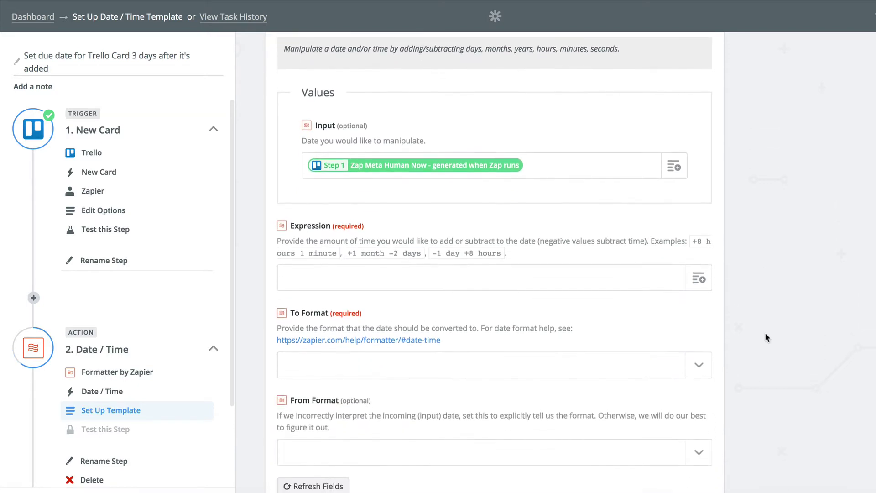
pyautogui.scroll(-1, 765, 337)
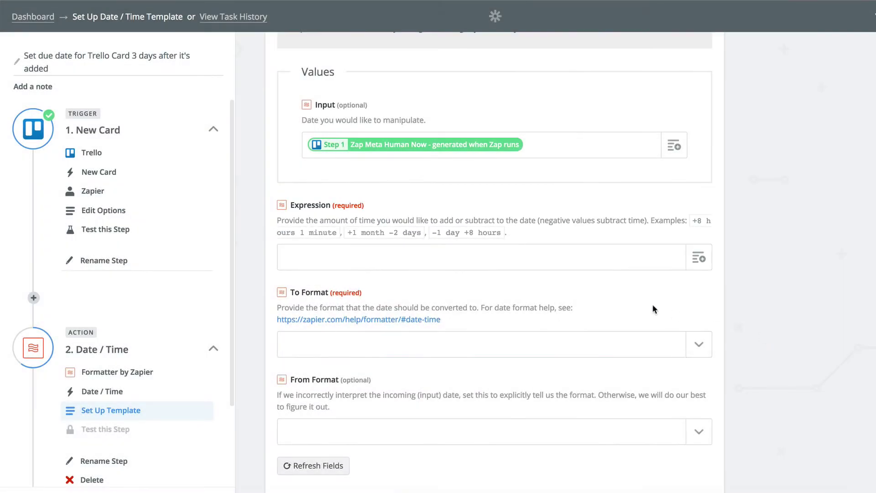
pyautogui.click(598, 261)
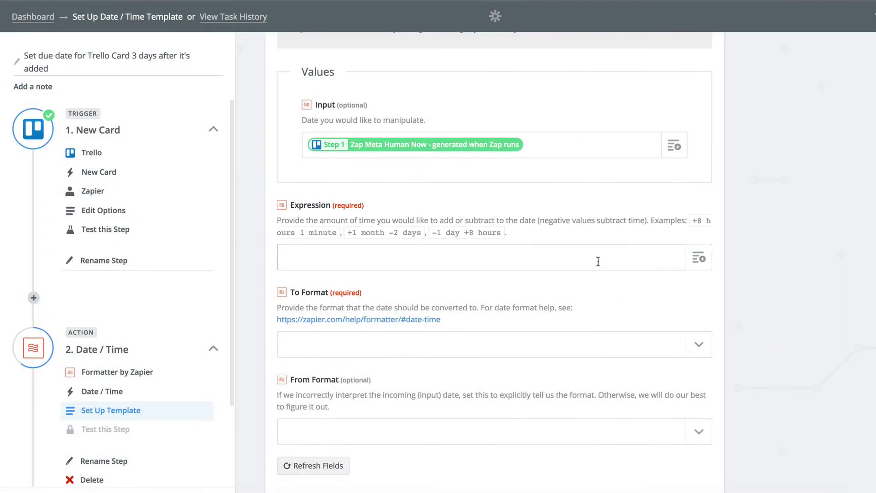
pyautogui.write('+3 days')
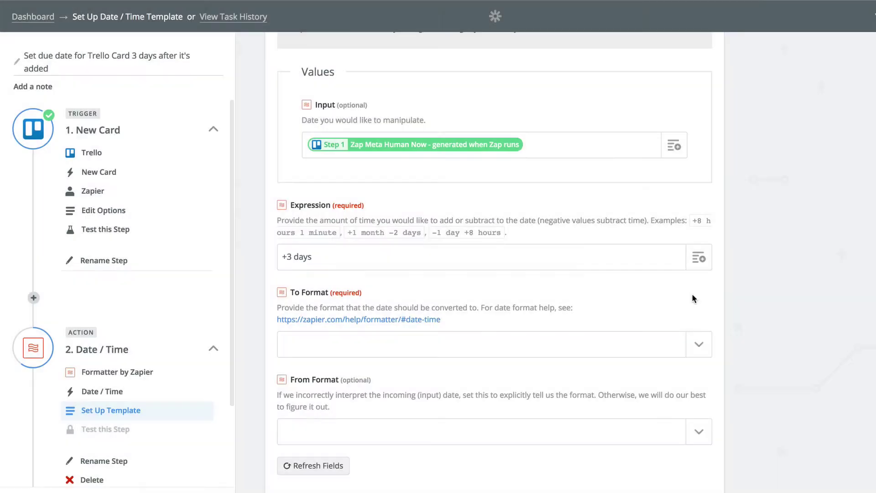
# - Set the output date format to MMMM DD YYYY HH:mm:ss and run the test of the Date / Time step
pyautogui.scroll(-2, 692, 294)
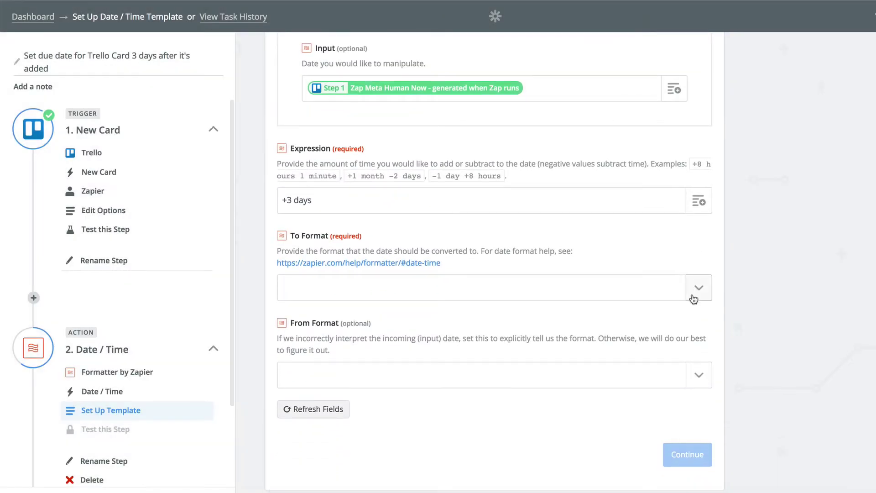
pyautogui.click(693, 299)
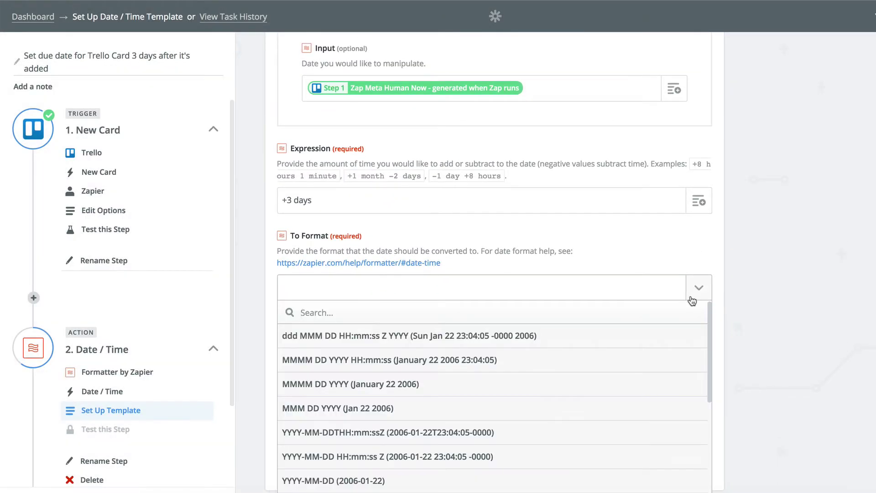
pyautogui.click(648, 362)
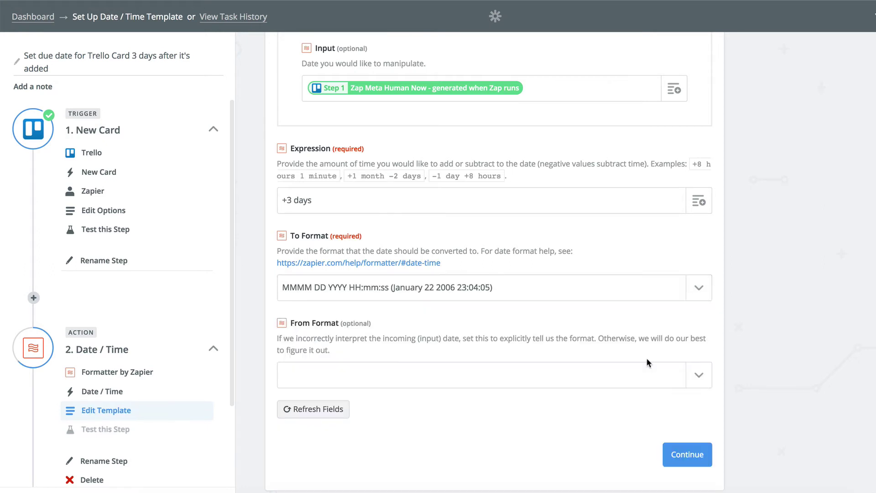
pyautogui.click(692, 451)
pyautogui.click(672, 421)
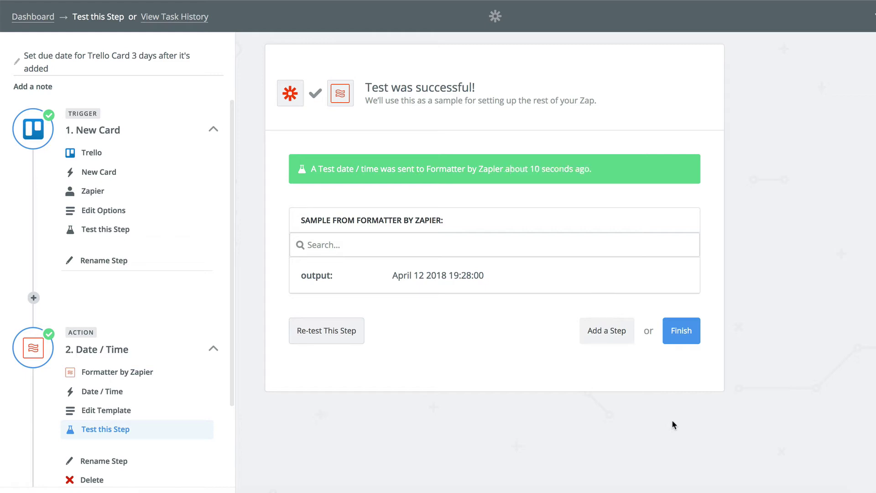
# - Add a third step using Trello's Update Card action with the connected account
pyautogui.click(612, 336)
pyautogui.click(341, 308)
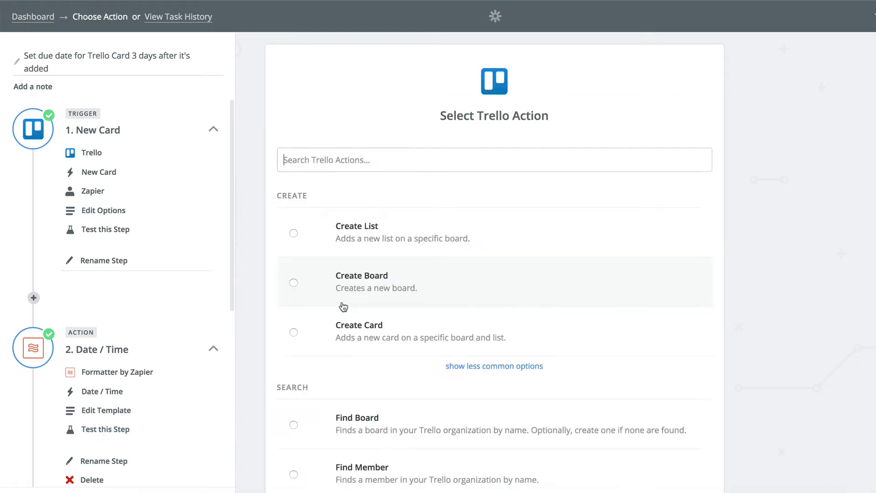
pyautogui.scroll(-20, 465, 235)
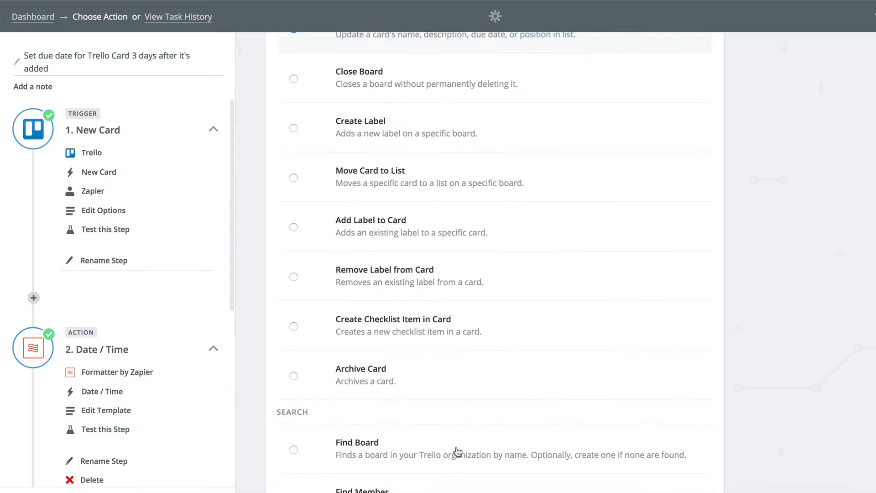
pyautogui.click(654, 443)
pyautogui.click(645, 373)
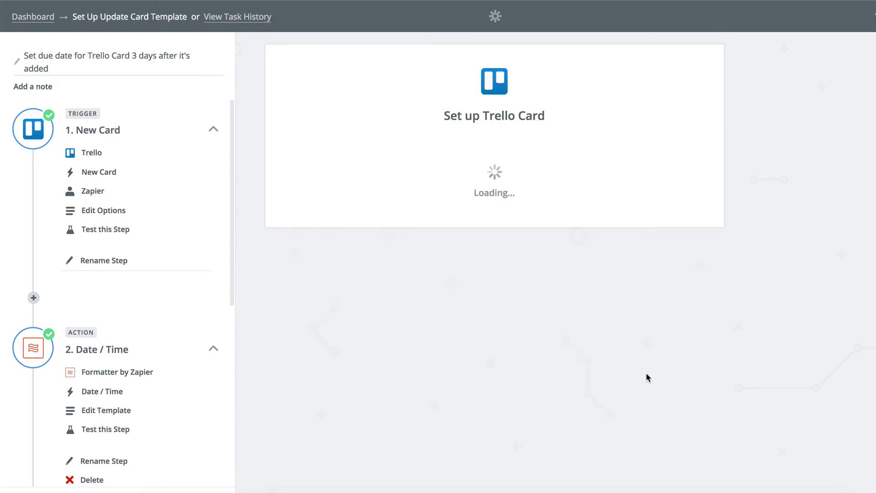
# - Set the Update Card step's board to Content and its list to Articles to Post
pyautogui.click(707, 274)
pyautogui.click(648, 340)
pyautogui.click(699, 346)
pyautogui.click(638, 388)
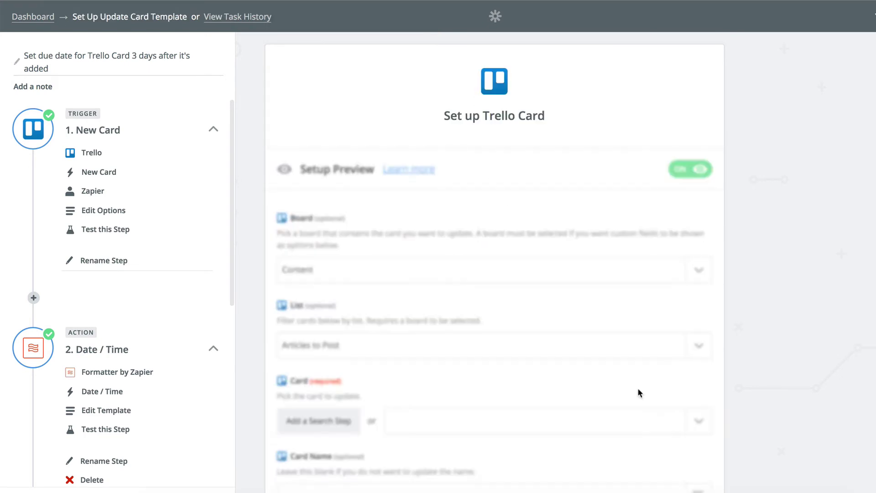
# - Identify the card to update with a custom value, using the ID from the New Card trigger
pyautogui.scroll(-3, 639, 365)
pyautogui.click(647, 290)
pyautogui.scroll(-3, 626, 439)
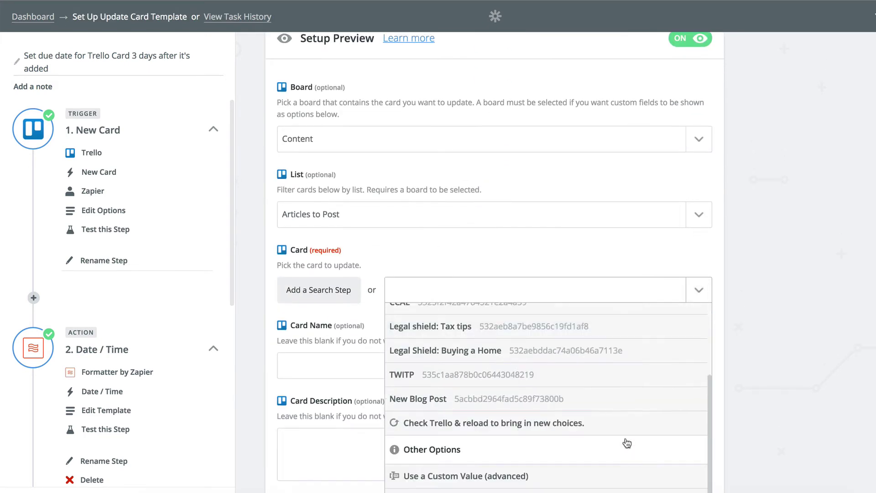
pyautogui.click(547, 473)
pyautogui.click(699, 365)
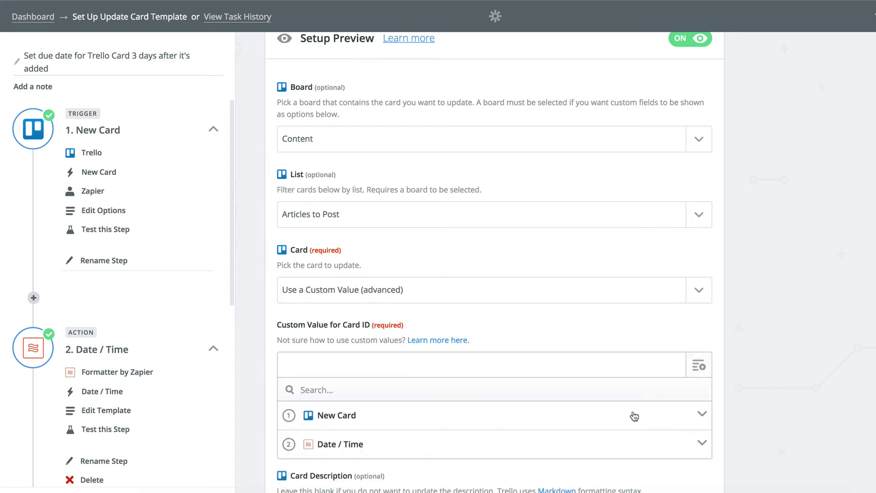
pyautogui.click(632, 415)
pyautogui.scroll(-5, 623, 455)
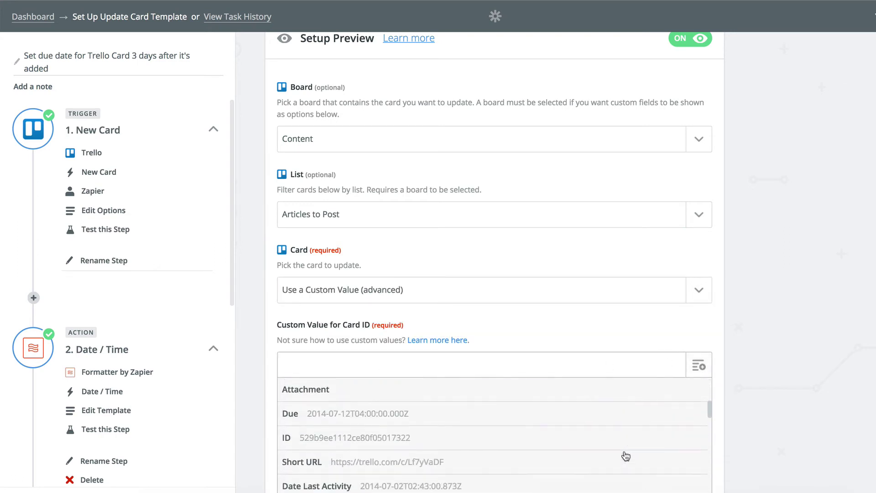
pyautogui.click(575, 414)
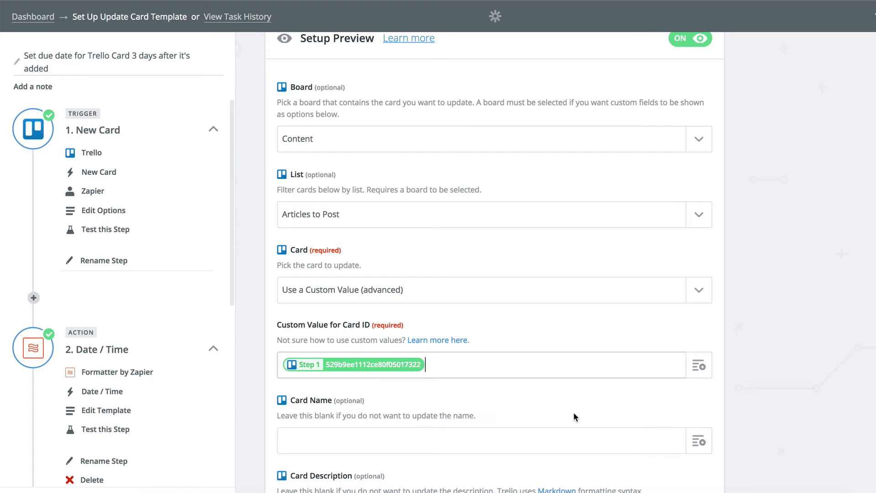
# - Set the Card Due Date to the output of the Date / Time step
pyautogui.scroll(-8, 574, 414)
pyautogui.click(699, 280)
pyautogui.click(614, 358)
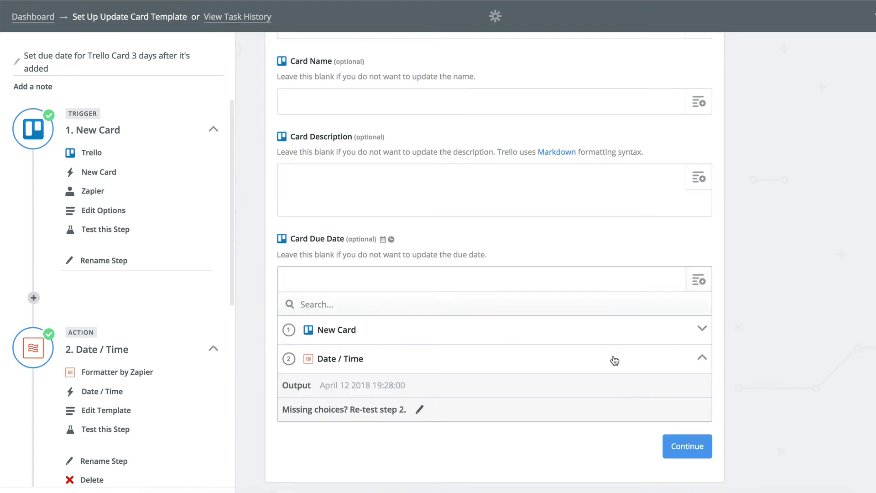
pyautogui.click(594, 386)
# - Finish the Update Card template, send the test to Trello and review the returned sample data
pyautogui.click(686, 445)
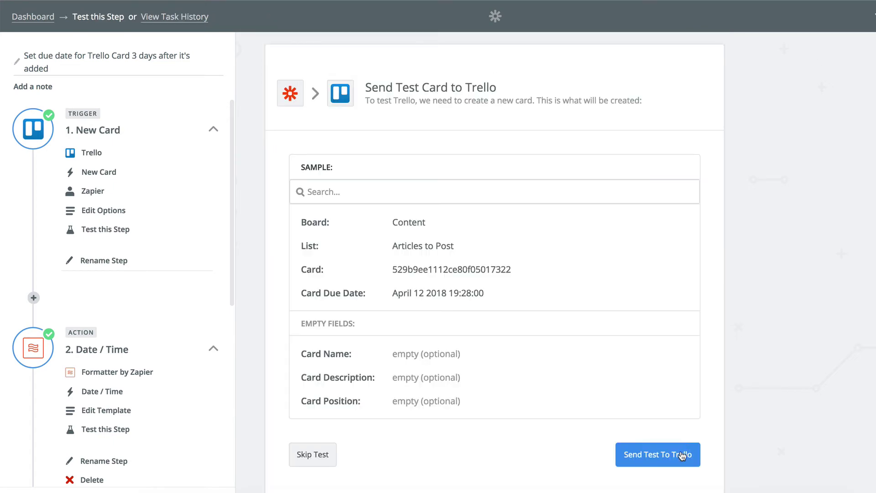
pyautogui.click(683, 456)
pyautogui.scroll(-5, 682, 455)
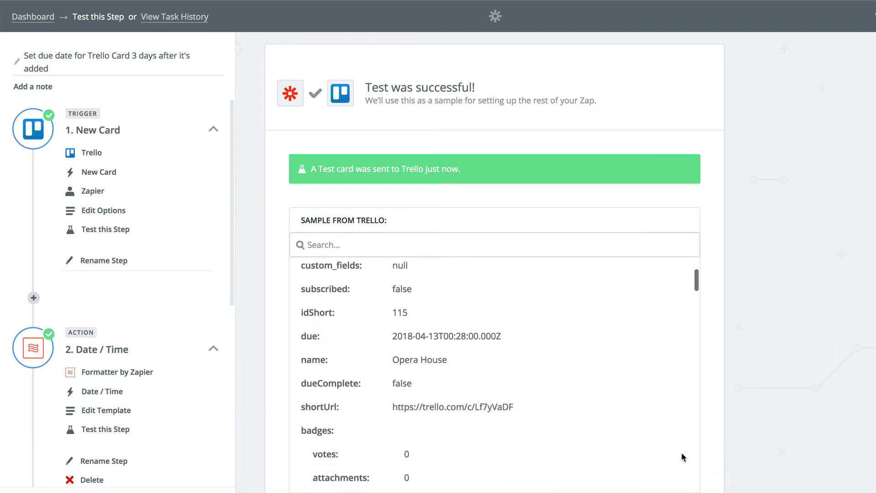
pyautogui.scroll(-3, 681, 453)
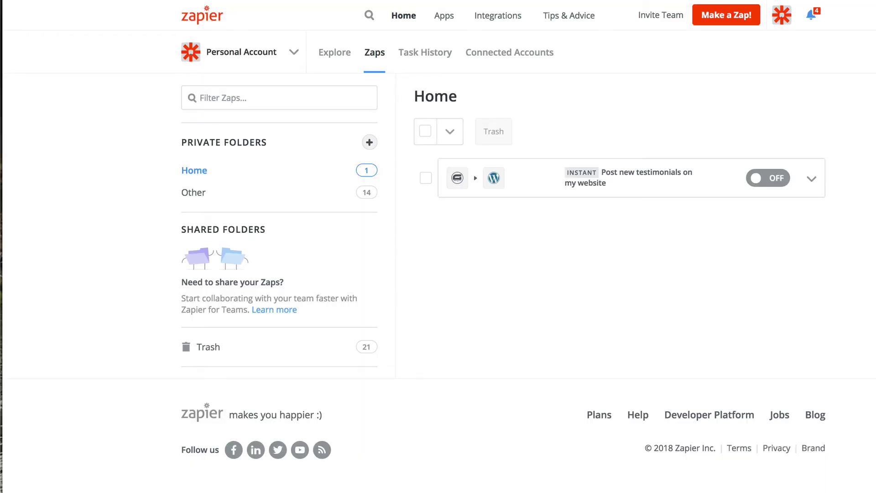
# - Open the "Post new testimonials on my website" Zap and expand its New Form Submission trigger
pyautogui.click(603, 176)
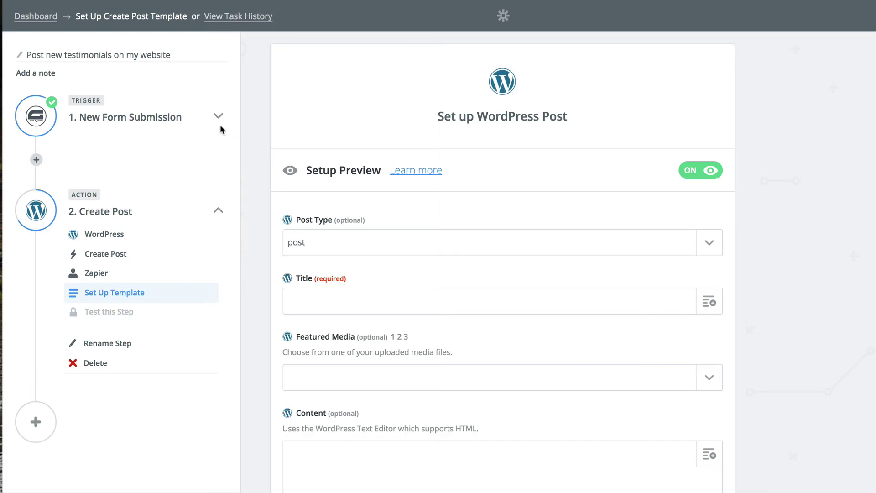
pyautogui.click(219, 119)
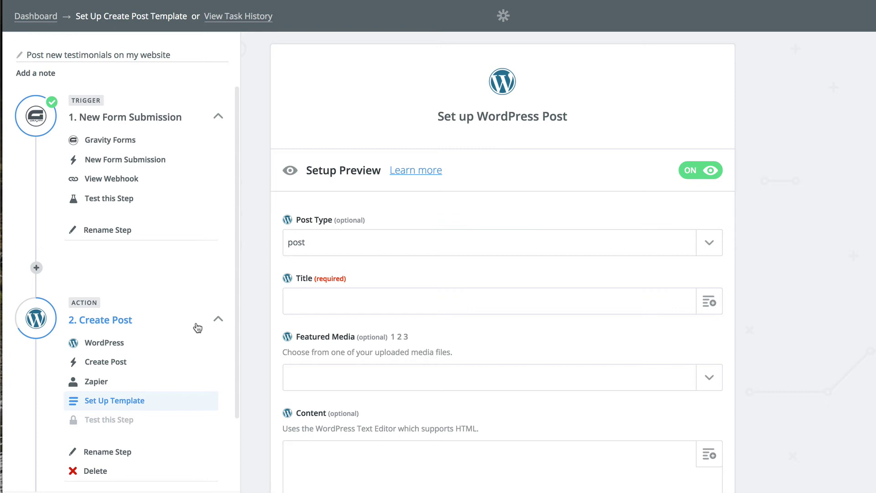
# - Review the sample form submission from the Gravity Forms trigger test
pyautogui.click(124, 201)
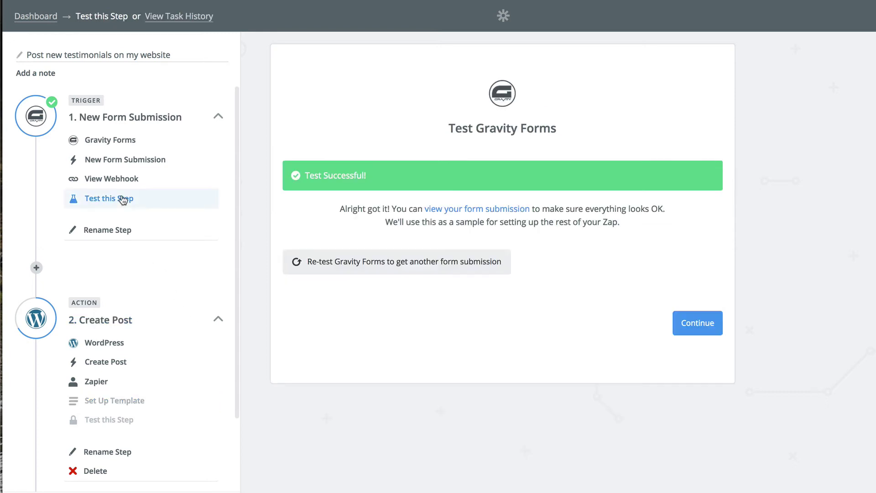
pyautogui.click(450, 210)
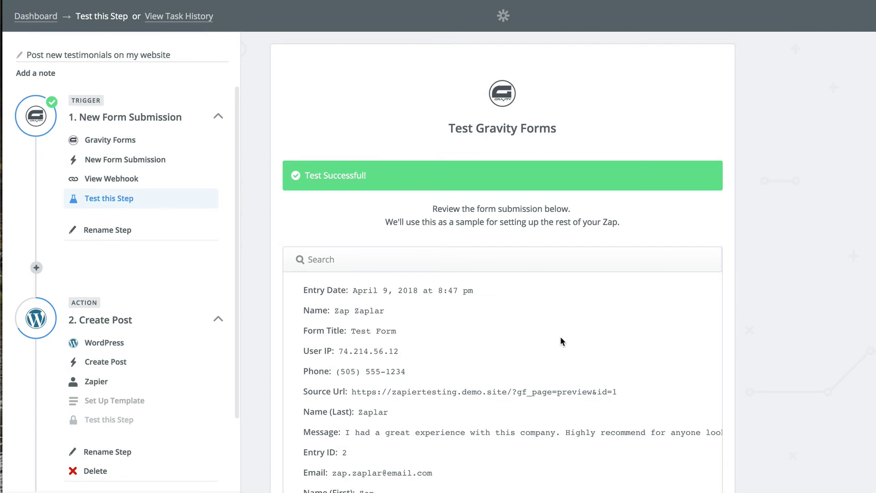
# - Add a Formatter by Zapier action of type Date / Time between the New Form Submission trigger and the Create Post step
pyautogui.click(37, 268)
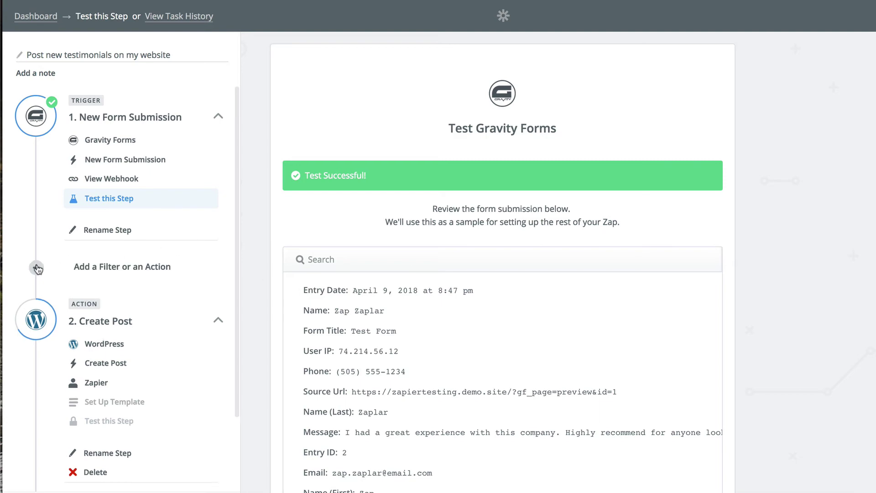
pyautogui.click(97, 285)
pyautogui.write('formatt')
pyautogui.click(356, 195)
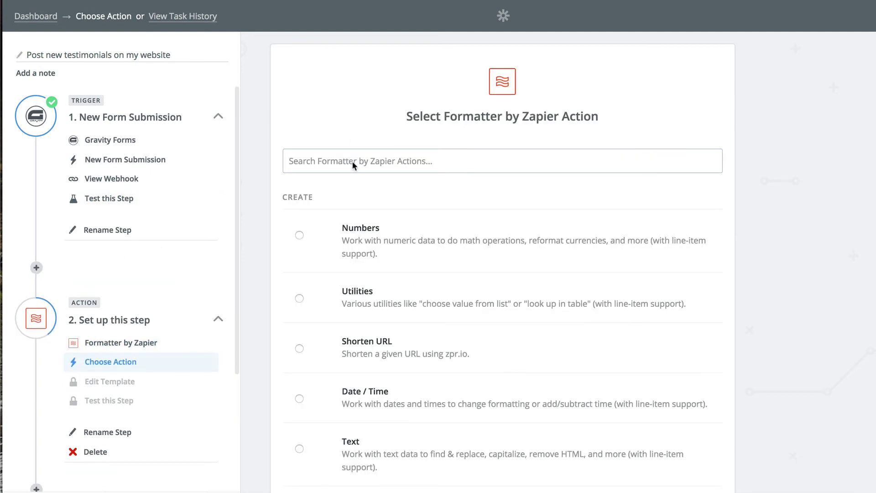
pyautogui.click(396, 392)
pyautogui.click(689, 415)
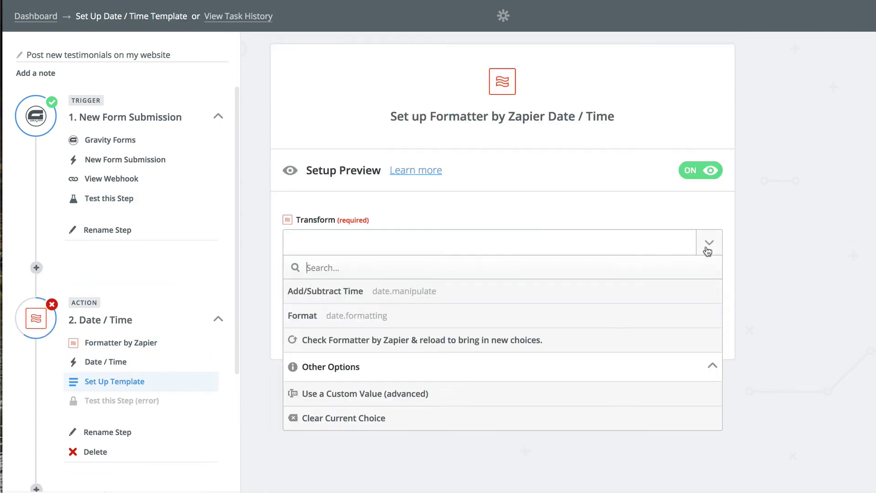
# - Set the Date / Time template to the Format transform, converting the trigger's Entry Date to MMMM DD YYYY
pyautogui.click(660, 310)
pyautogui.scroll(-4, 653, 341)
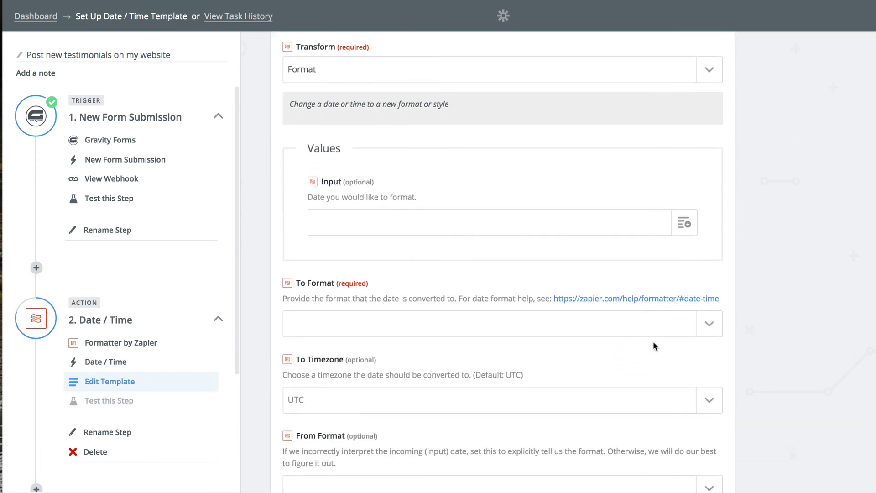
pyautogui.click(685, 226)
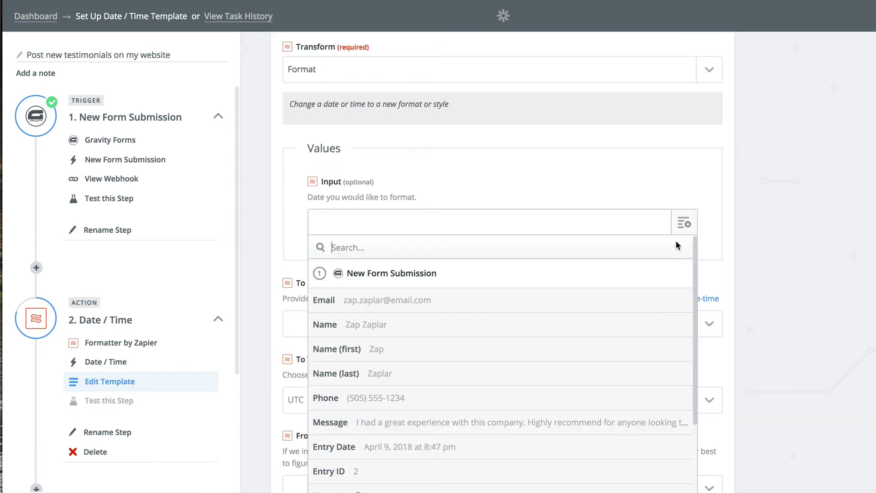
pyautogui.click(596, 442)
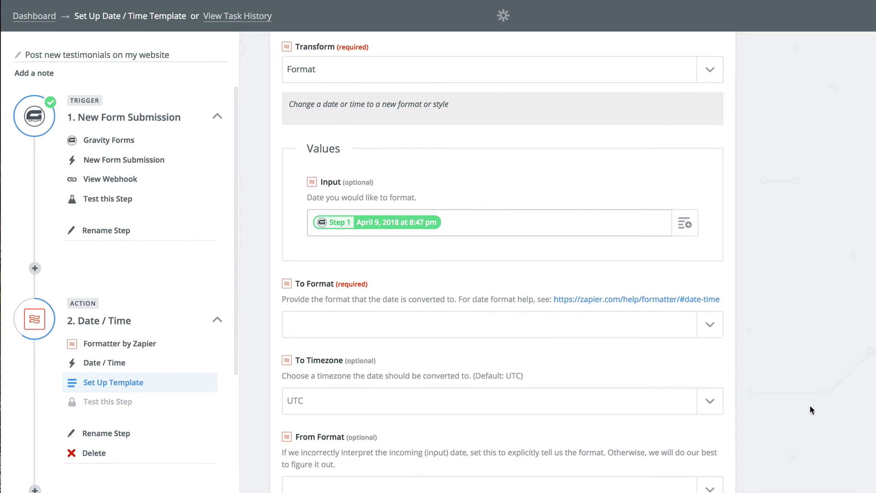
pyautogui.click(712, 324)
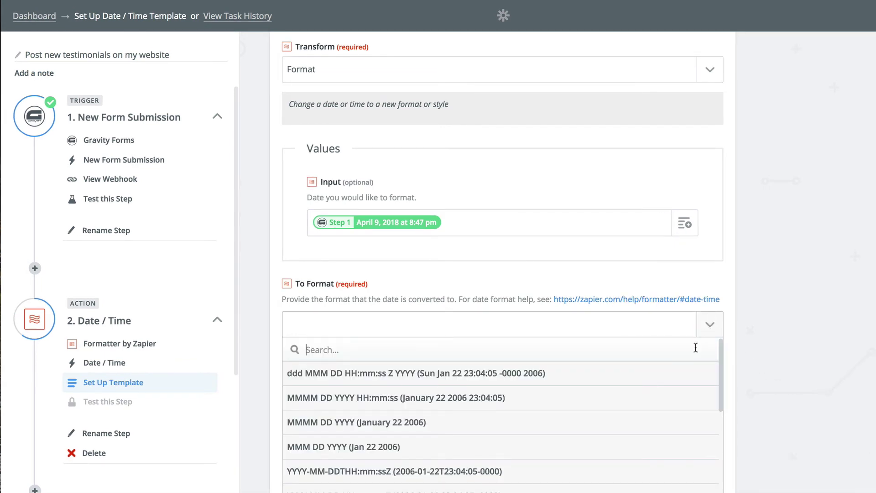
pyautogui.click(672, 416)
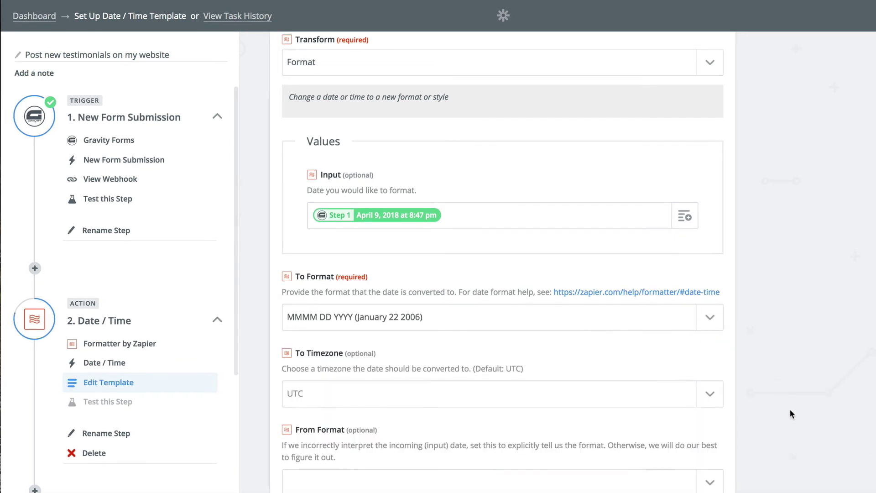
# - Finish the Date / Time template with the remaining defaults and send the test to Formatter by Zapier
pyautogui.scroll(-5, 789, 409)
pyautogui.scroll(-2, 791, 414)
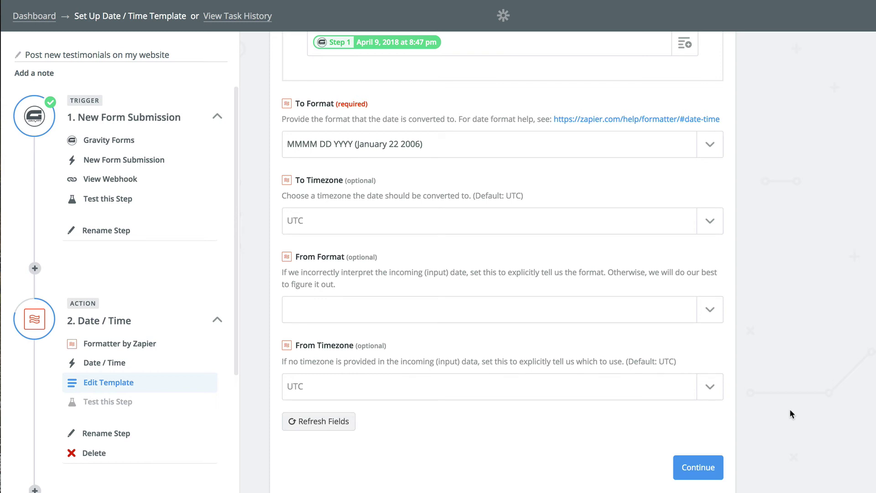
pyautogui.click(704, 474)
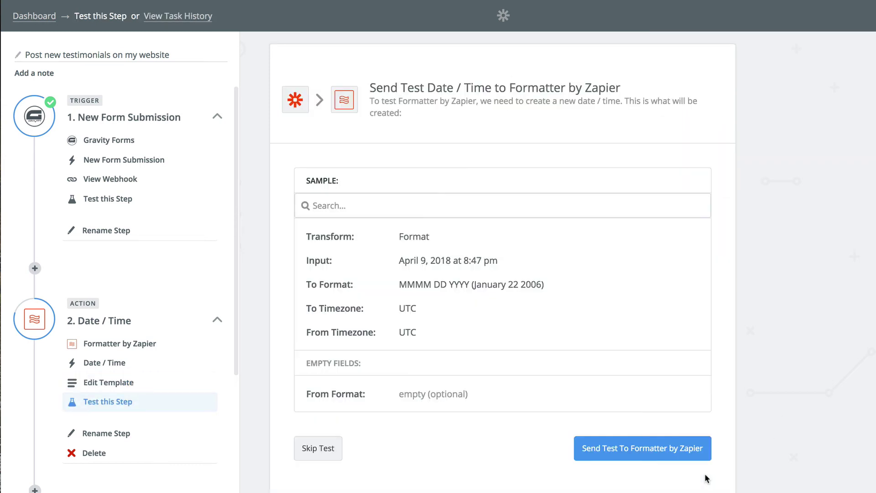
pyautogui.click(694, 449)
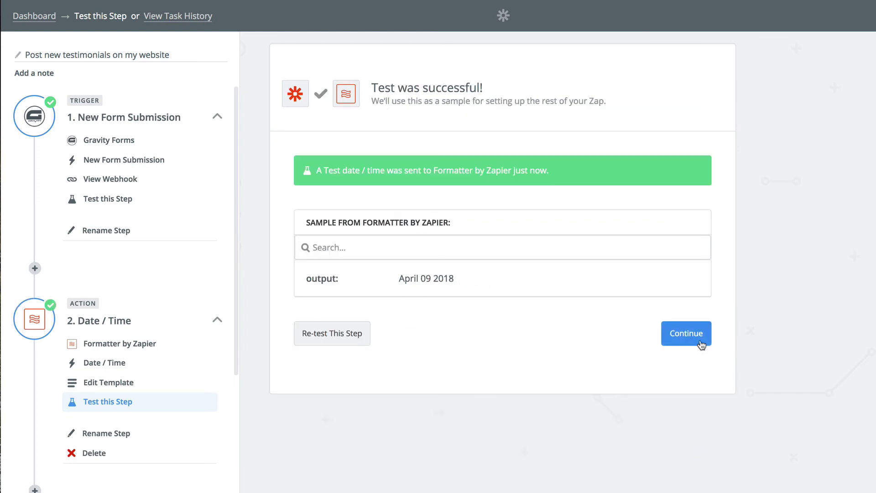
# - Proceed to the Create Post template, keeping the WordPress app, the Create Post action and the connected account
pyautogui.click(701, 344)
pyautogui.scroll(-10, 706, 397)
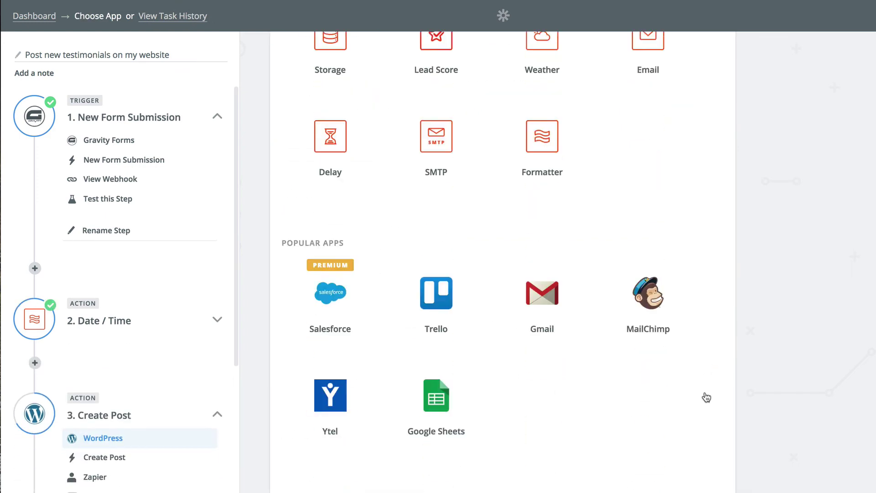
pyautogui.click(706, 437)
pyautogui.click(696, 318)
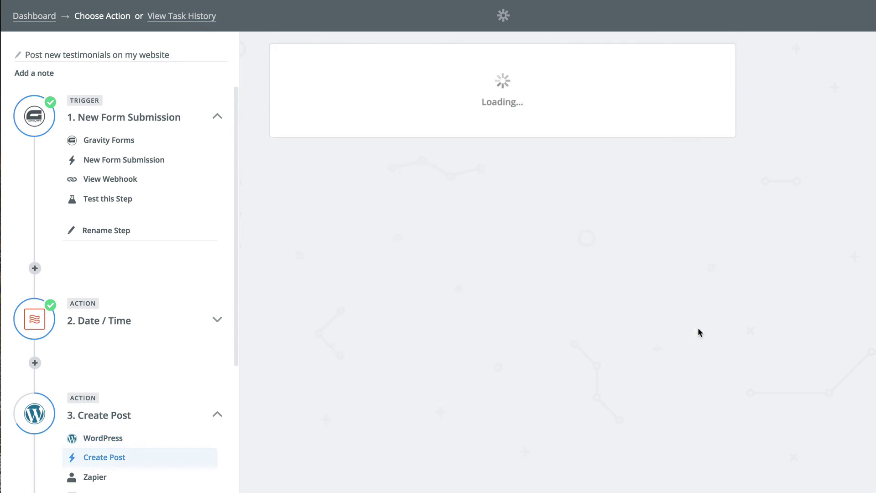
pyautogui.click(705, 381)
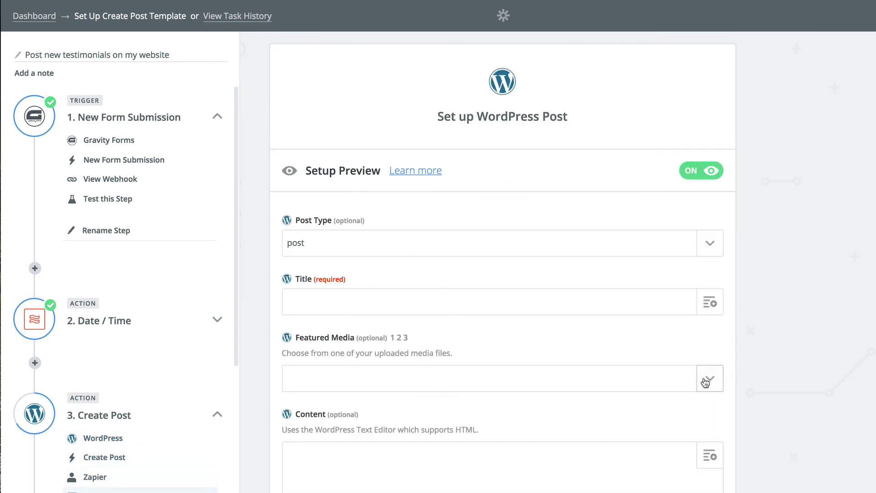
# - Set the Post Type to Testimonials and the Title to the output of the Date / Time step
pyautogui.scroll(-3, 705, 382)
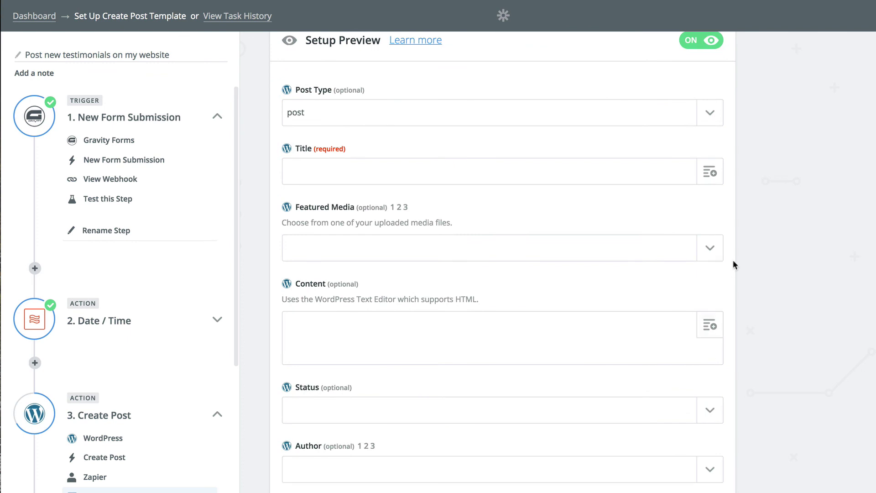
pyautogui.click(709, 118)
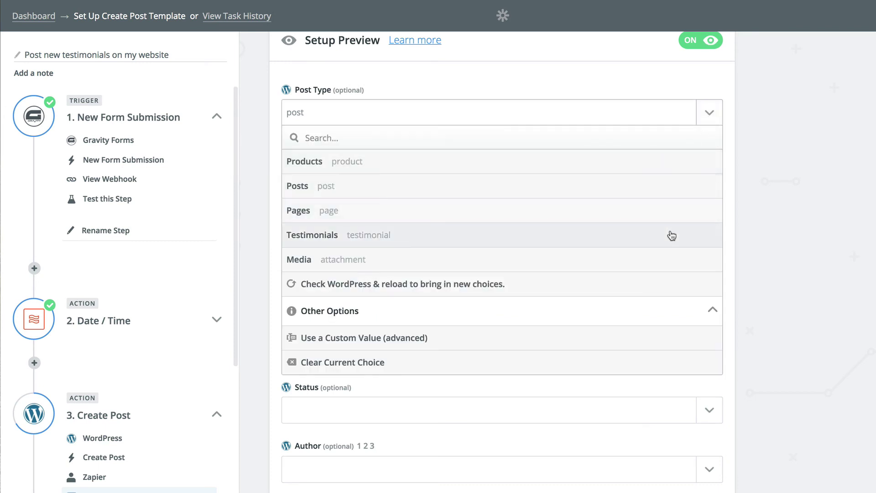
pyautogui.click(615, 235)
pyautogui.click(711, 172)
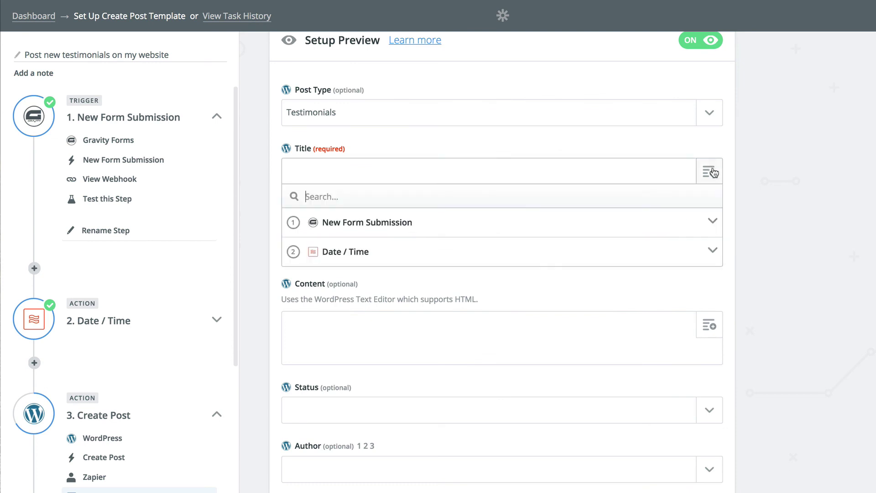
pyautogui.click(648, 255)
pyautogui.click(630, 277)
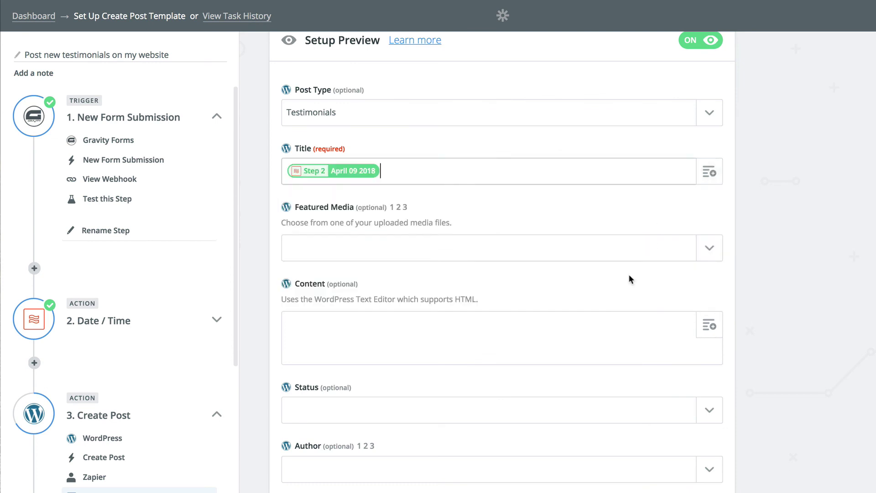
# - Fill the post Content with the trigger's Message followed by a hyphen and the submitter's Name field
pyautogui.click(612, 332)
pyautogui.click(598, 402)
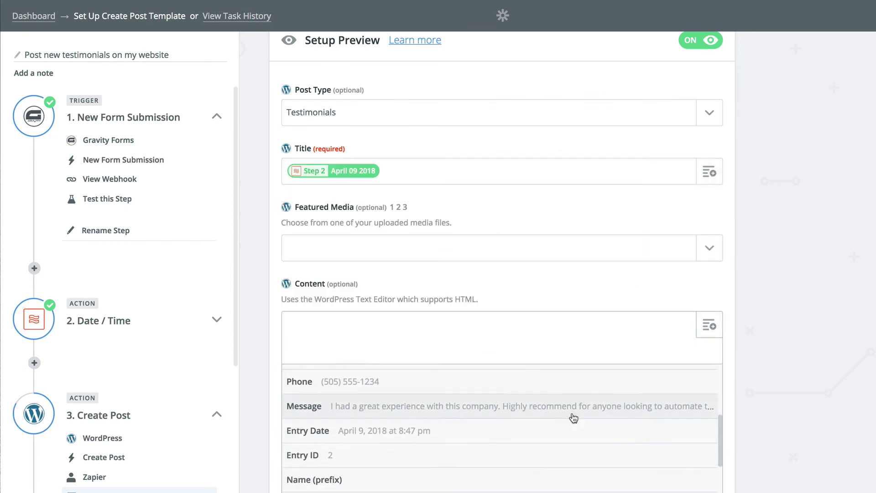
pyautogui.click(573, 406)
pyautogui.click(595, 406)
pyautogui.click(562, 453)
# - Set the WordPress post's Status to Pending Review
pyautogui.scroll(-3, 562, 453)
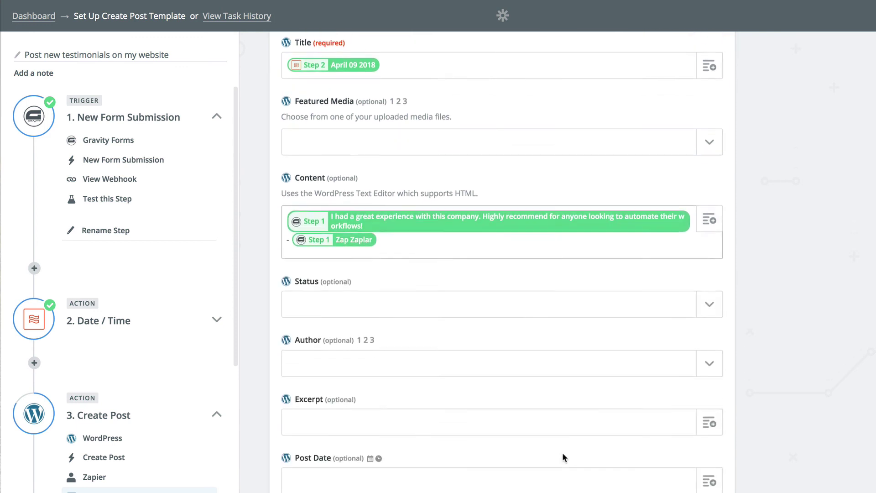
pyautogui.click(713, 255)
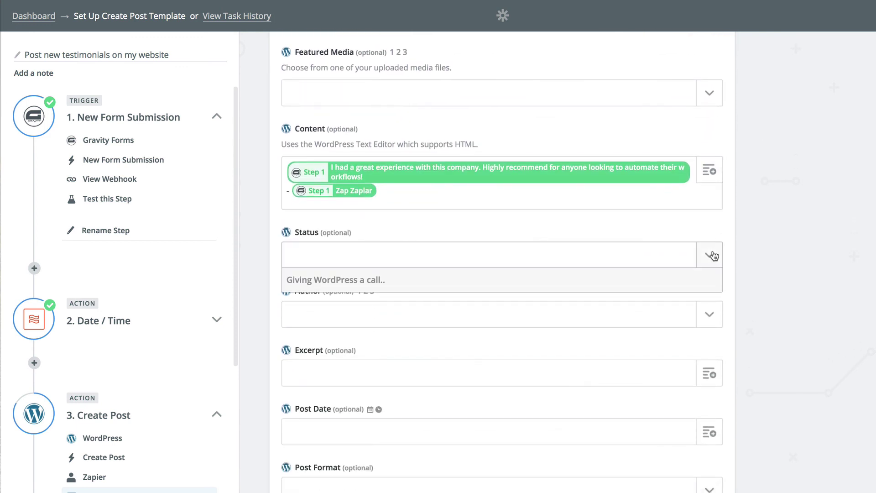
pyautogui.click(597, 364)
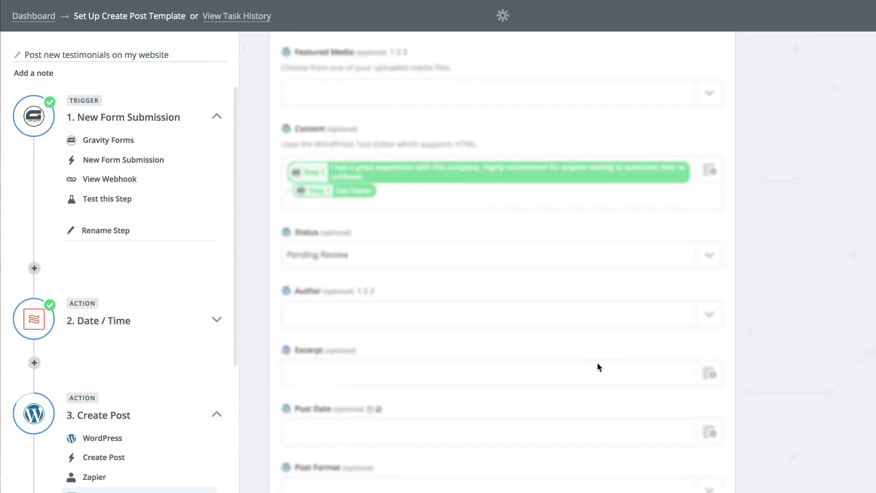
# - Finish the Create Post template with the remaining fields unchanged and send the test to WordPress
pyautogui.scroll(-10, 597, 362)
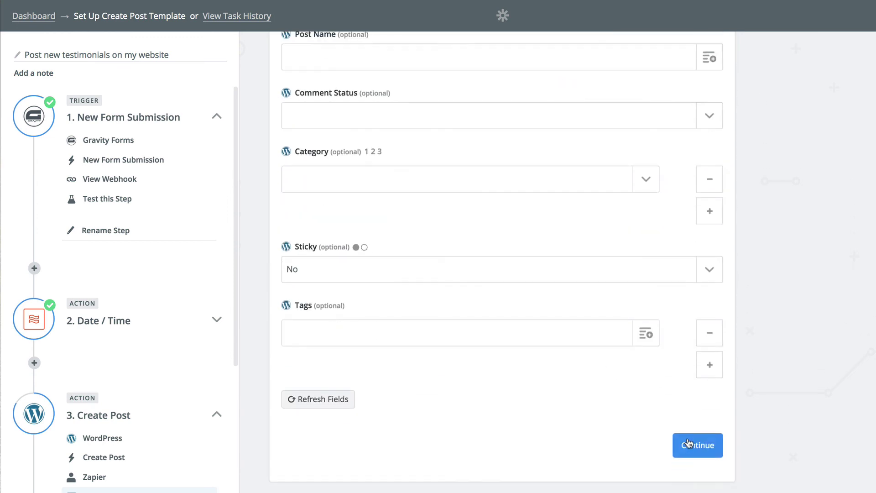
pyautogui.click(689, 444)
pyautogui.scroll(-5, 682, 433)
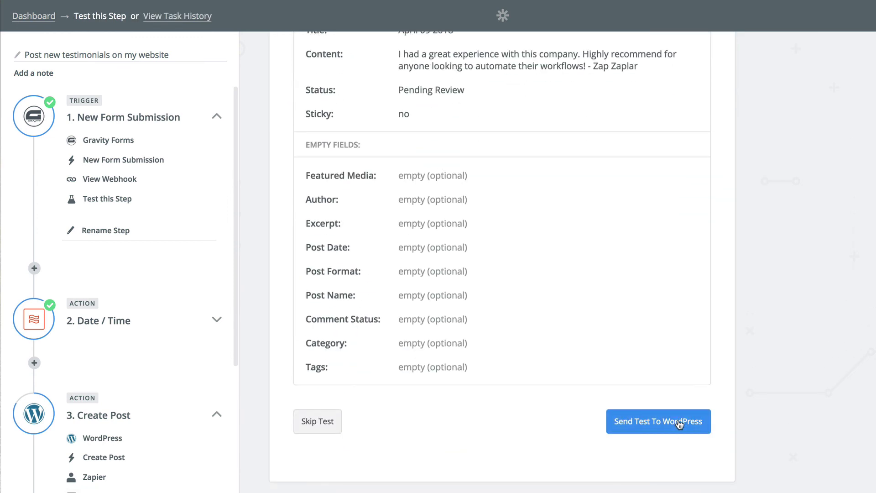
pyautogui.click(680, 423)
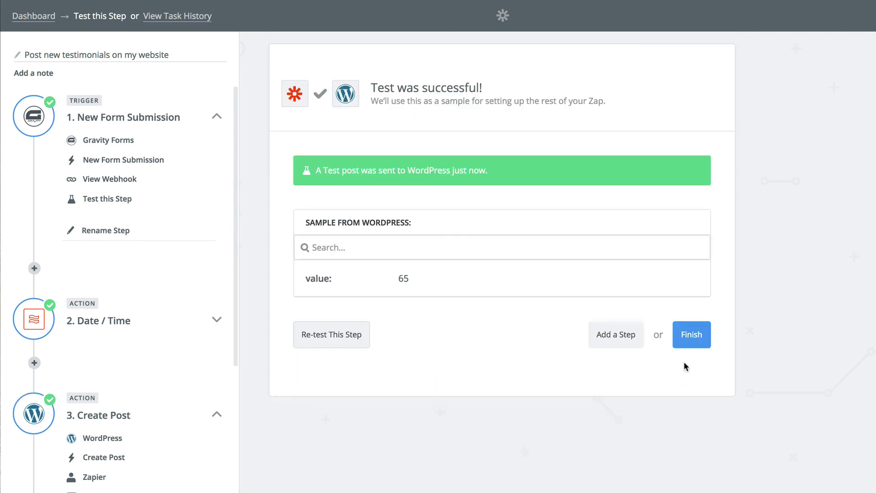
# - Finish the Zap's setup and turn the Zap on
pyautogui.click(680, 336)
pyautogui.click(536, 200)
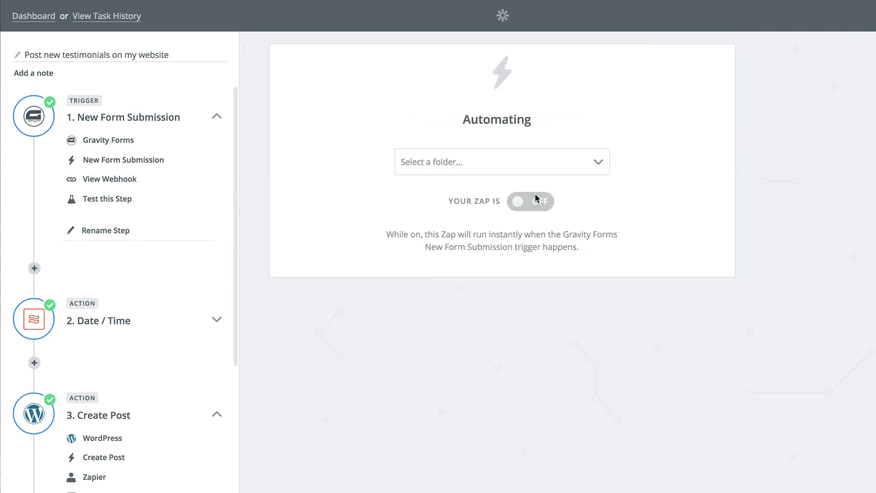